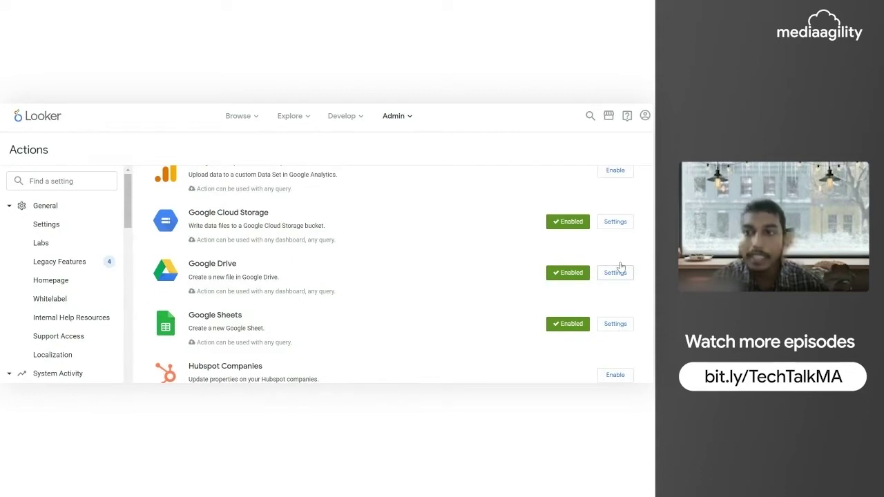
Check that the Google Sheets action's test passes and save it enabled
left_click(615, 324)
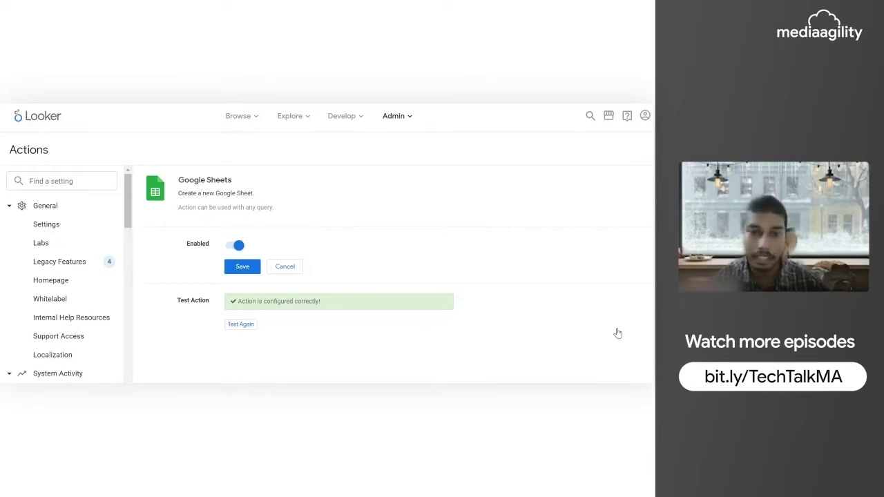
left_click(236, 269)
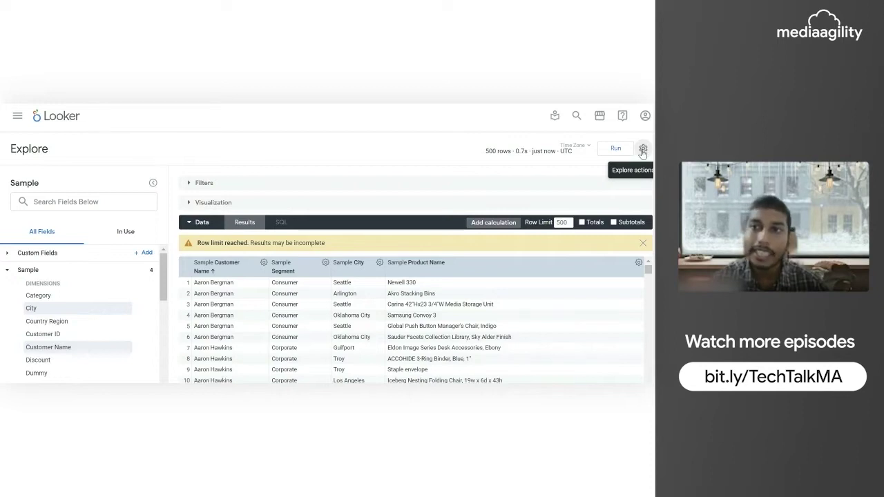
Start sending the Explore results with Google Sheets as the destination
left_click(644, 150)
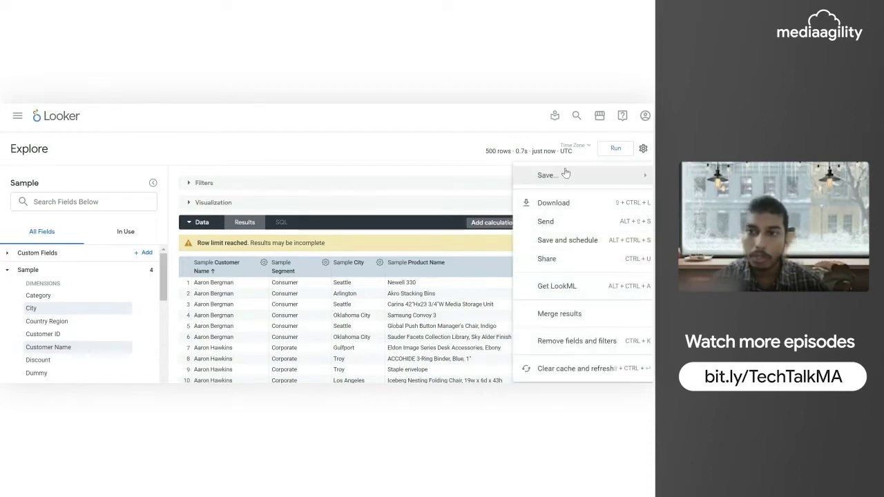
left_click(552, 223)
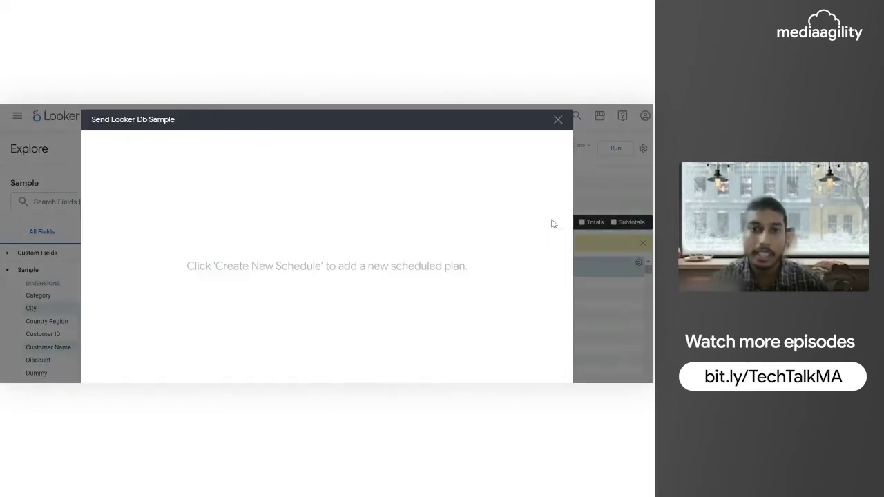
scroll(355, 174, "down", 2)
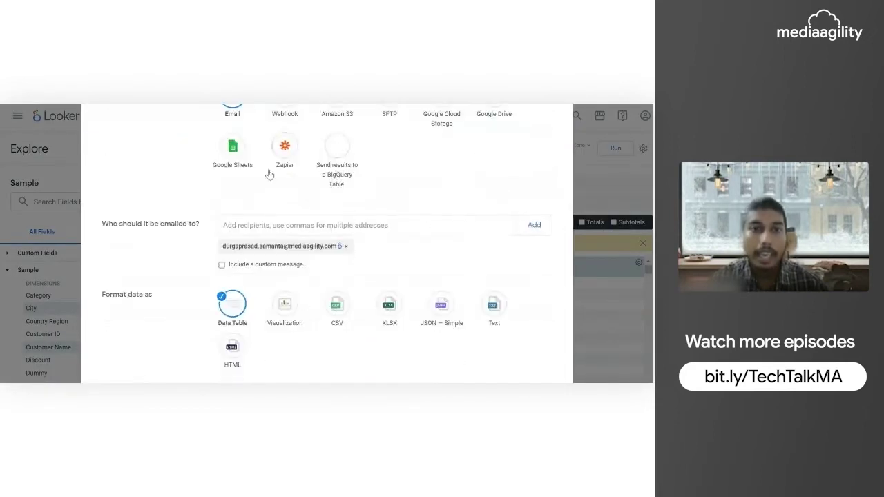
scroll(274, 144, "up", 2)
left_click(235, 247)
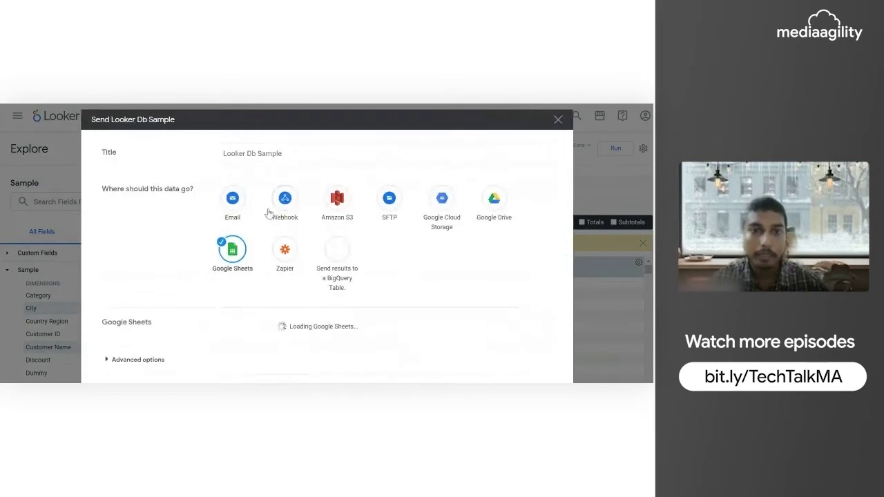
Fill in the delivery: My Drive, Looker folder, file name durga_poc, overwrite No
scroll(201, 226, "down", 3)
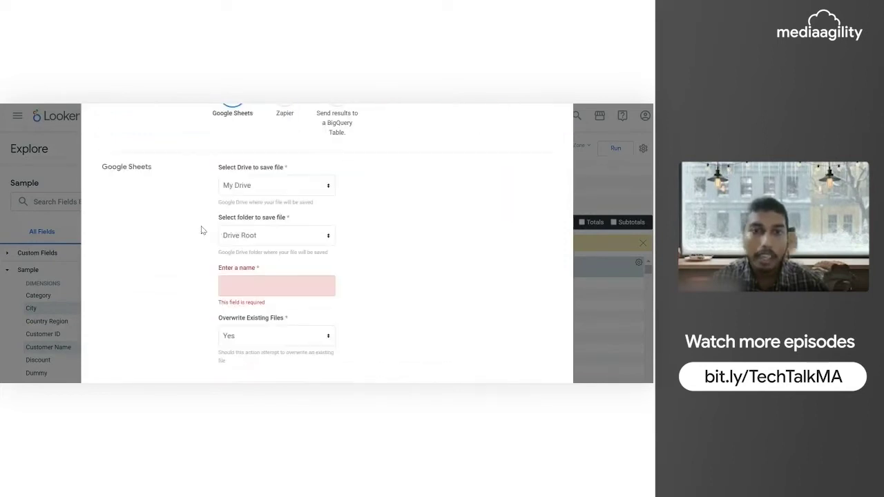
left_click(294, 185)
left_click(294, 184)
left_click(262, 236)
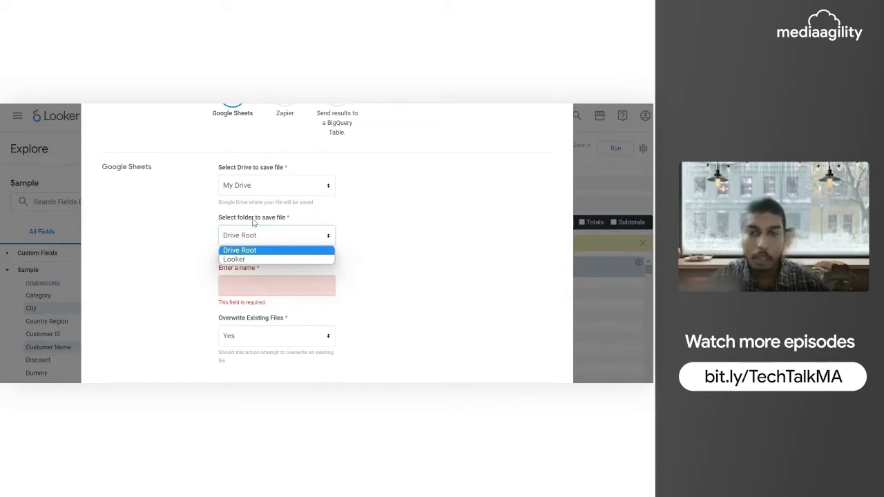
left_click(250, 259)
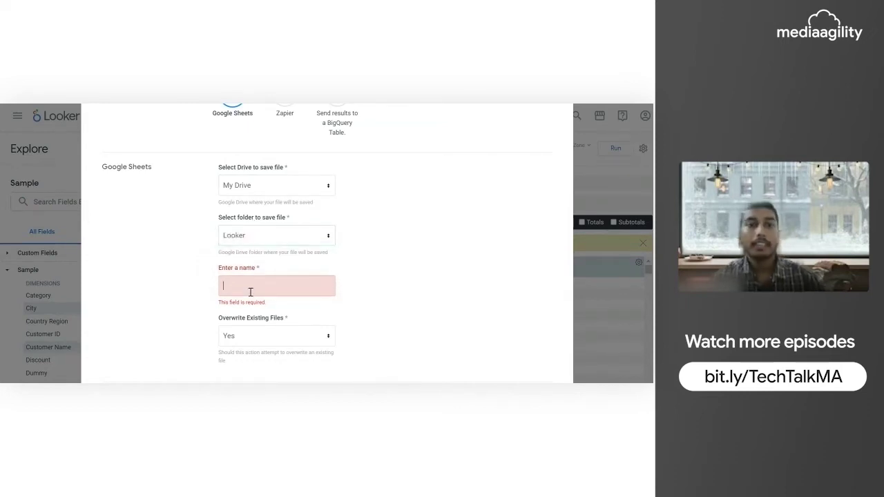
type("dur")
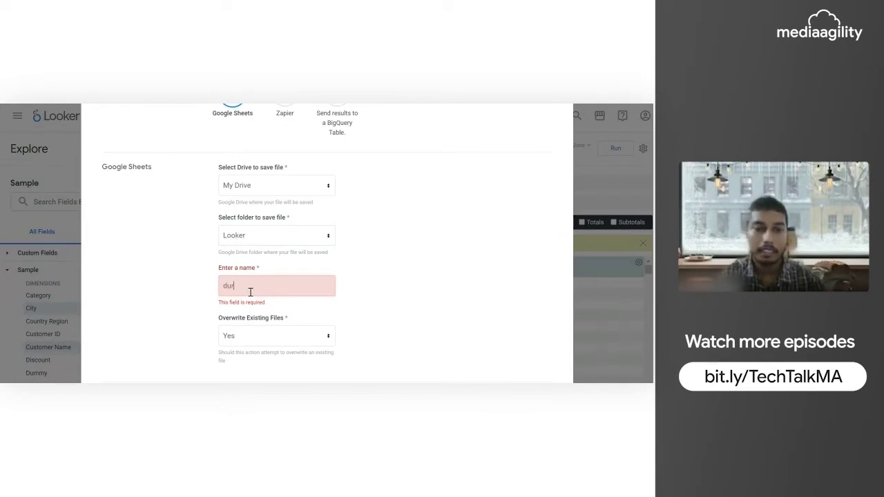
type("ga_poc")
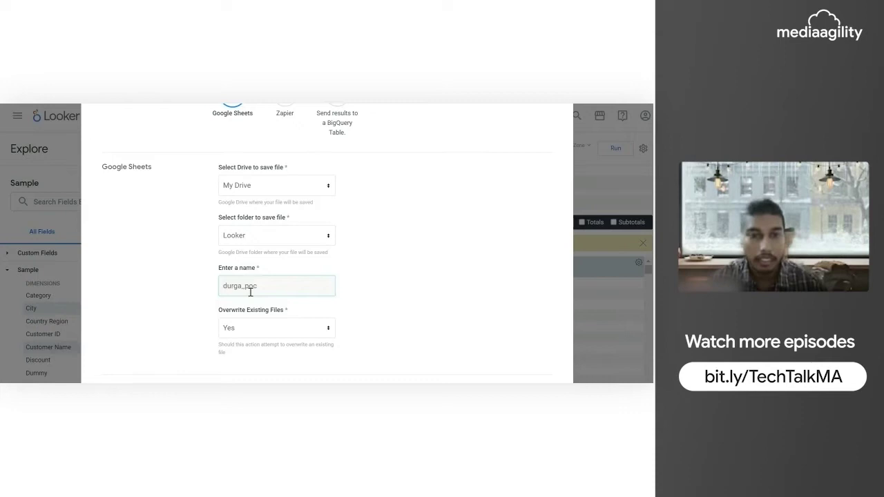
scroll(250, 292, "down", 1)
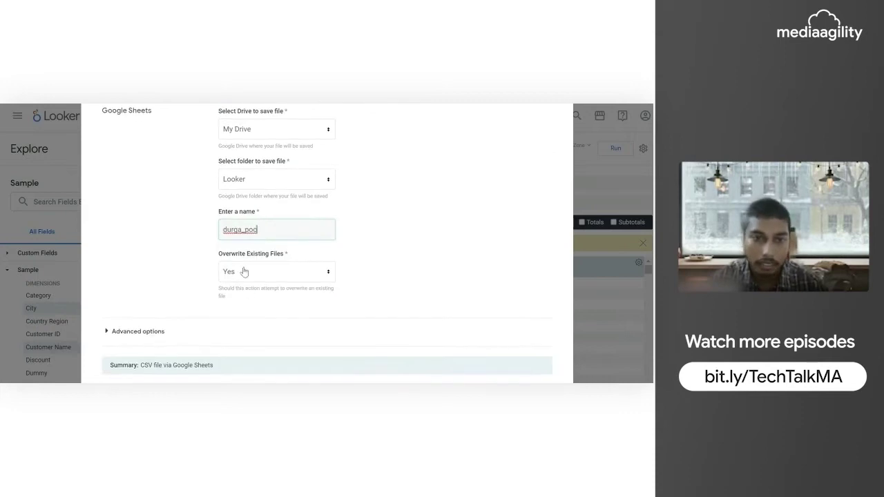
left_click(243, 271)
left_click(237, 295)
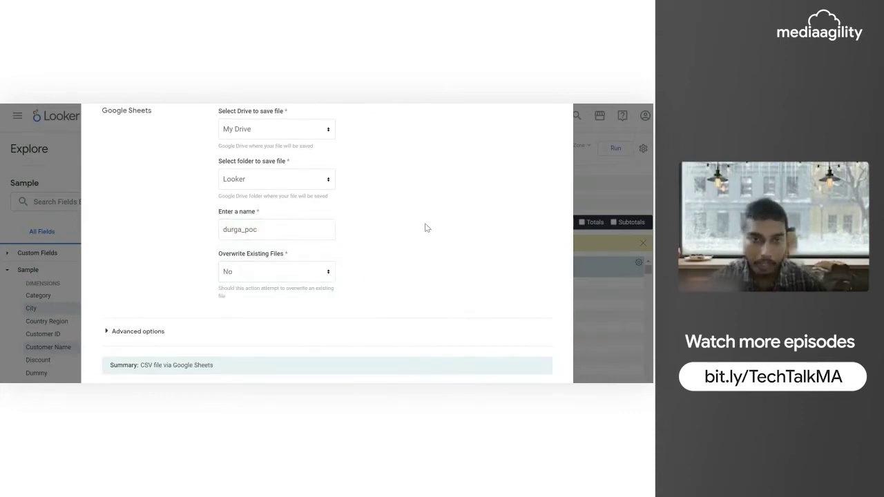
key("Escape")
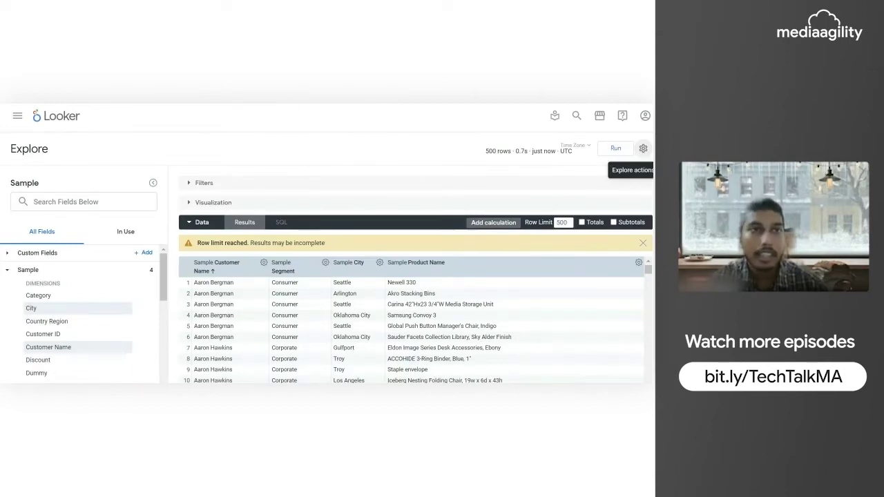
In Drive's Looker folder, select durga_poc.csv and open it in Google Sheets
left_click(110, 104)
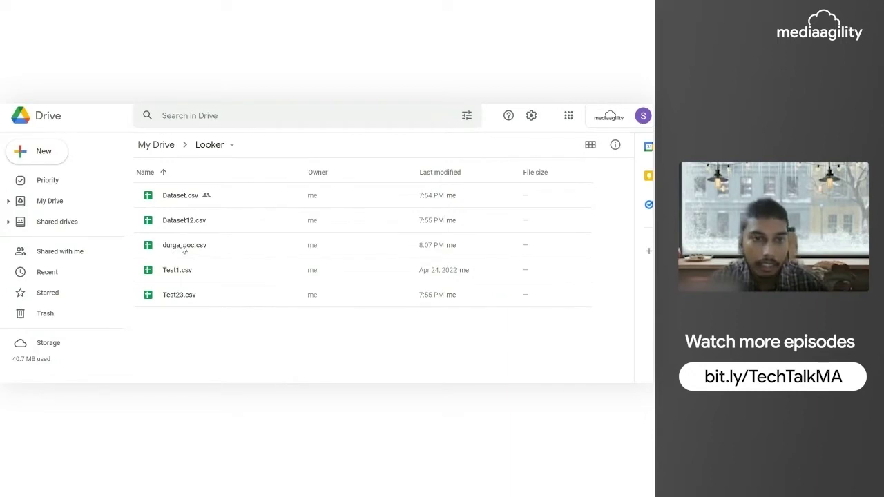
left_click(171, 249)
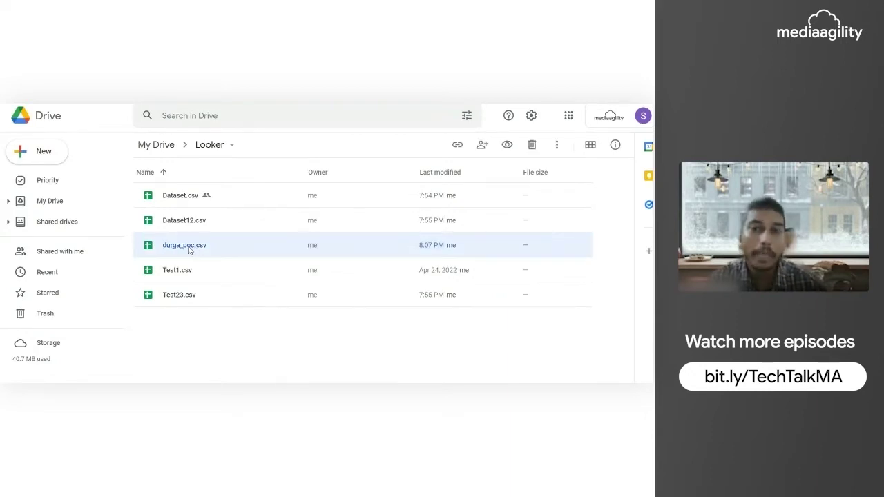
double_click(189, 250)
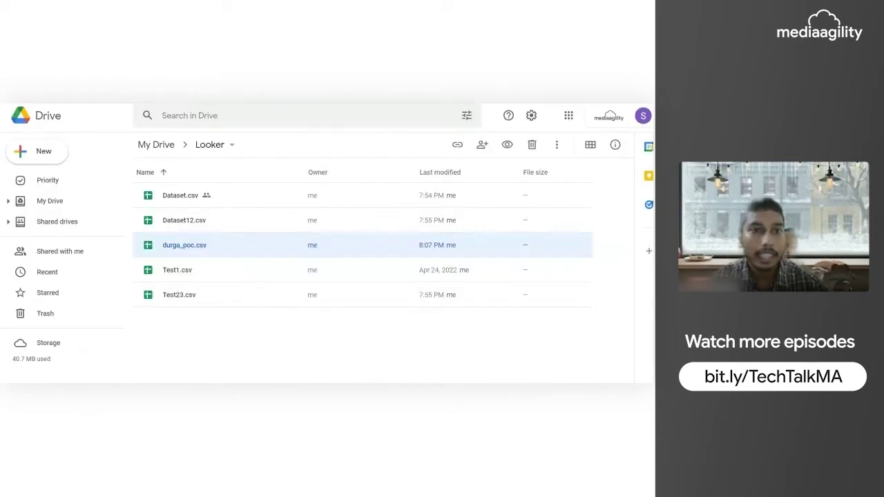
Open Dataset.csv in Google Sheets, then return to the Looker tab
double_click(178, 199)
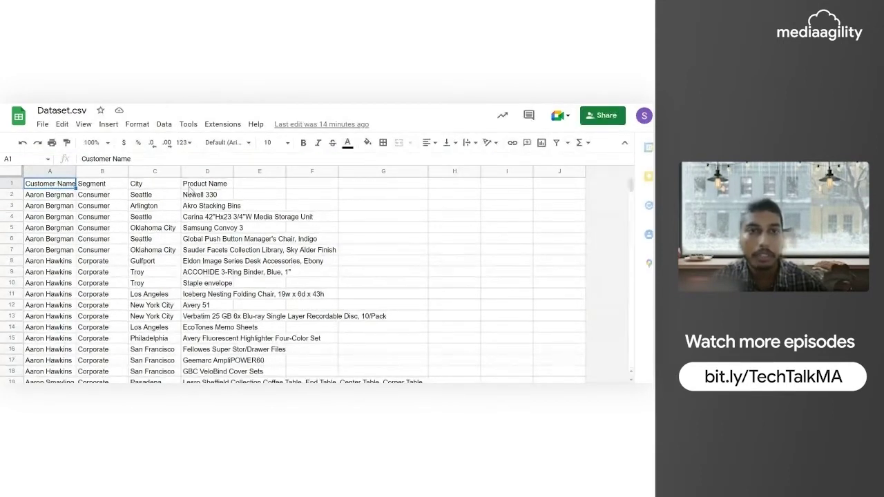
left_click(103, 195)
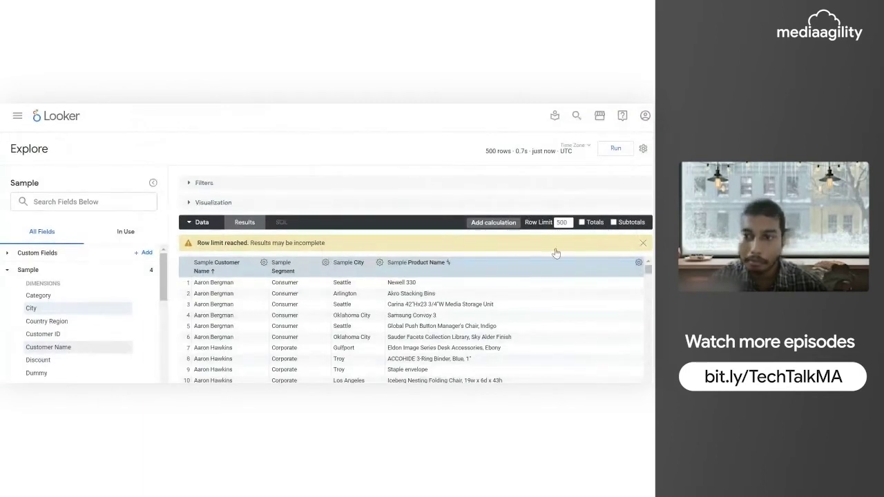
Remove Product Name from the query and rerun it
left_click(639, 263)
left_click(564, 281)
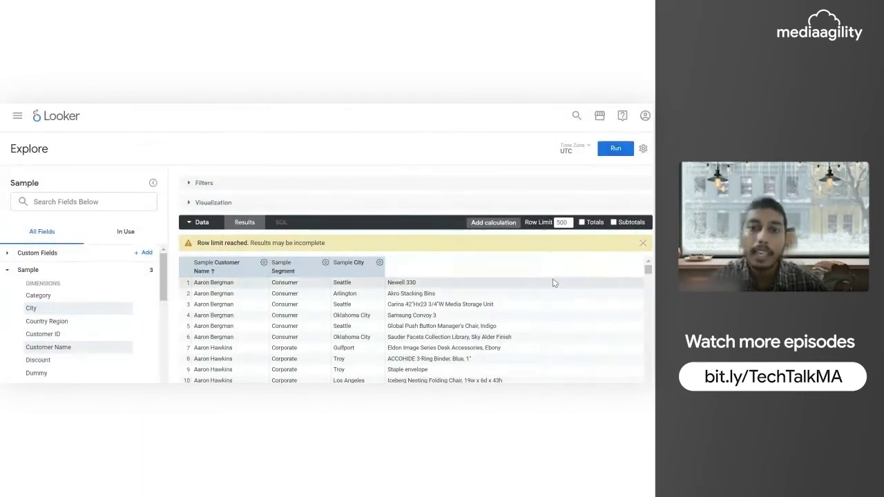
left_click(621, 155)
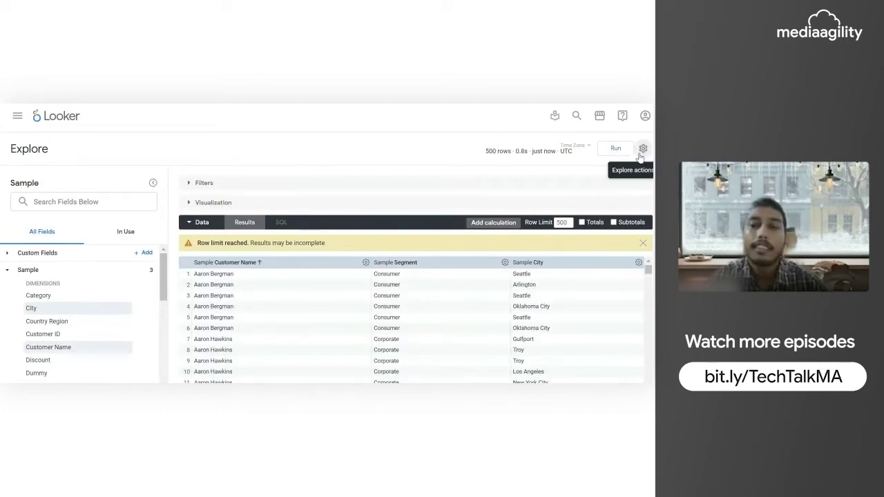
Send the results to Google Sheets in the Looker folder, named Dataset
left_click(642, 151)
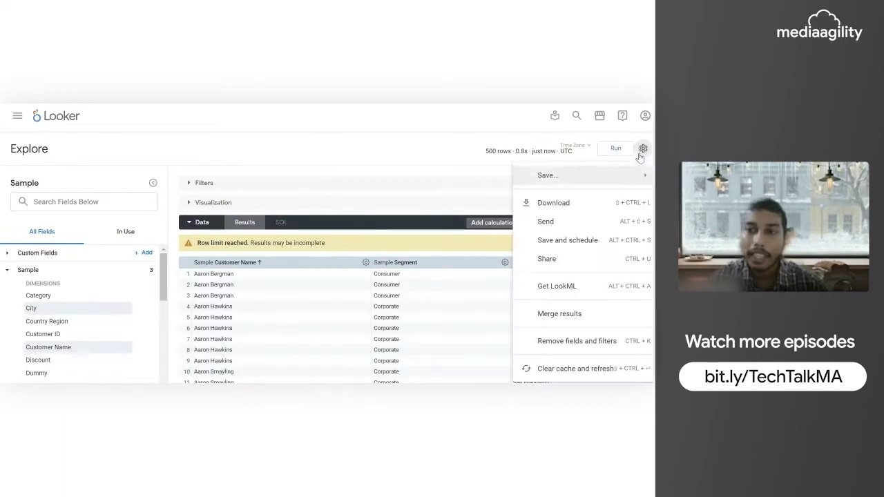
left_click(545, 221)
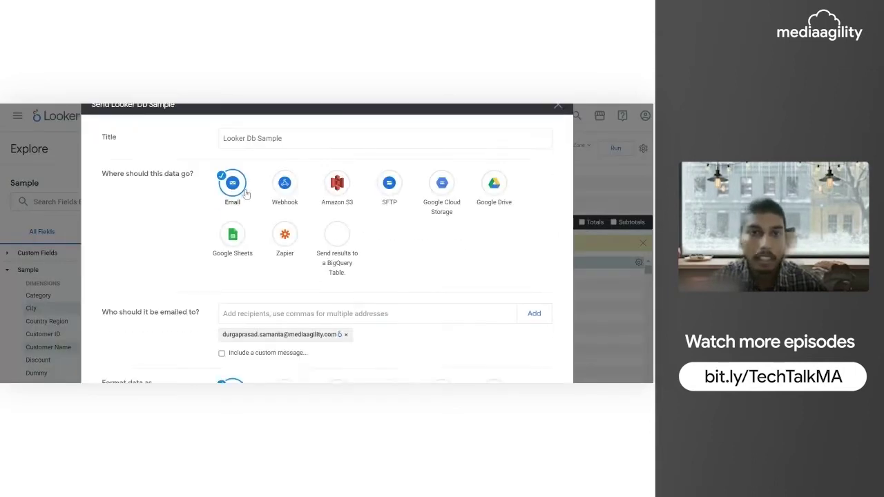
left_click(232, 235)
scroll(263, 208, "down", 3)
left_click(269, 206)
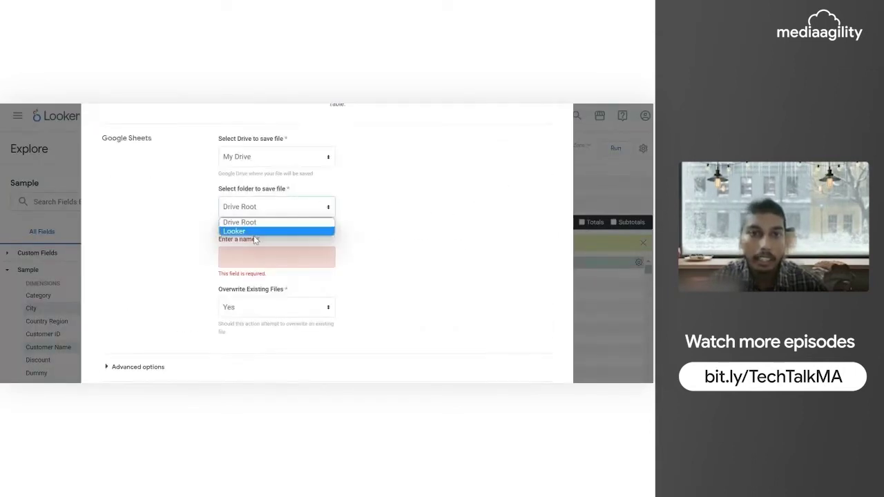
left_click(254, 232)
left_click(244, 255)
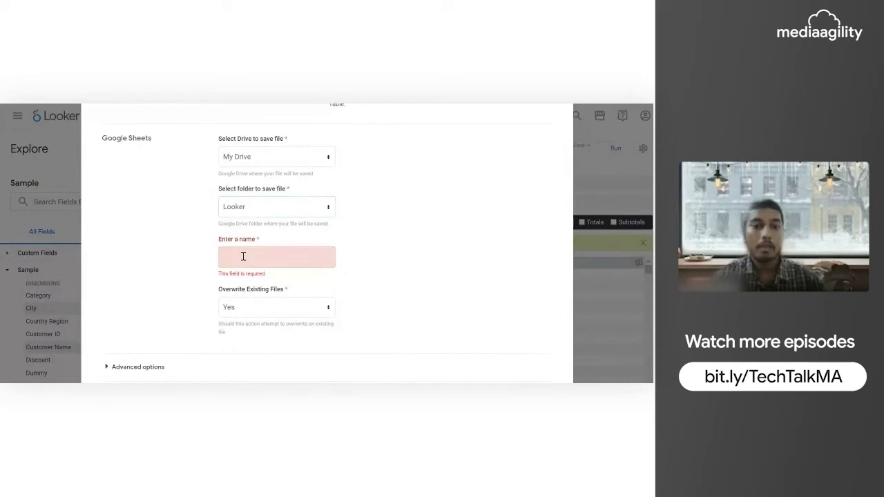
type("Dataset")
Set overwrite existing files to Yes for the Dataset delivery
scroll(238, 283, "down", 1)
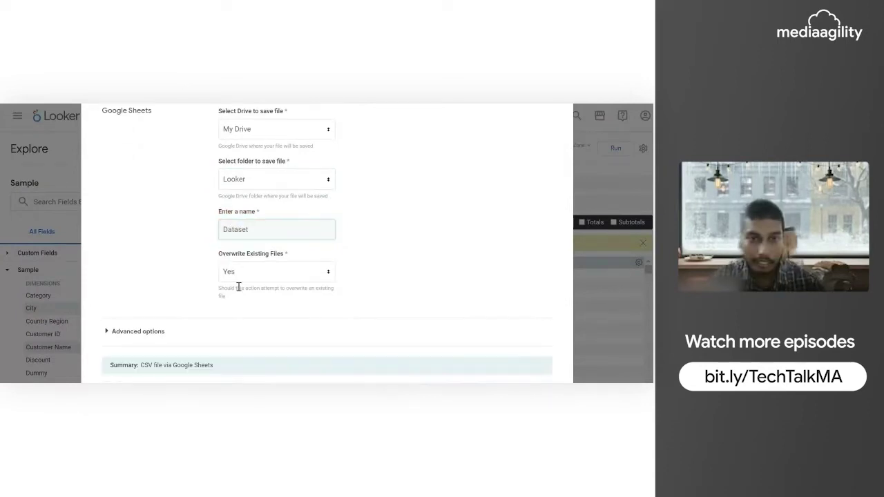
left_click(237, 277)
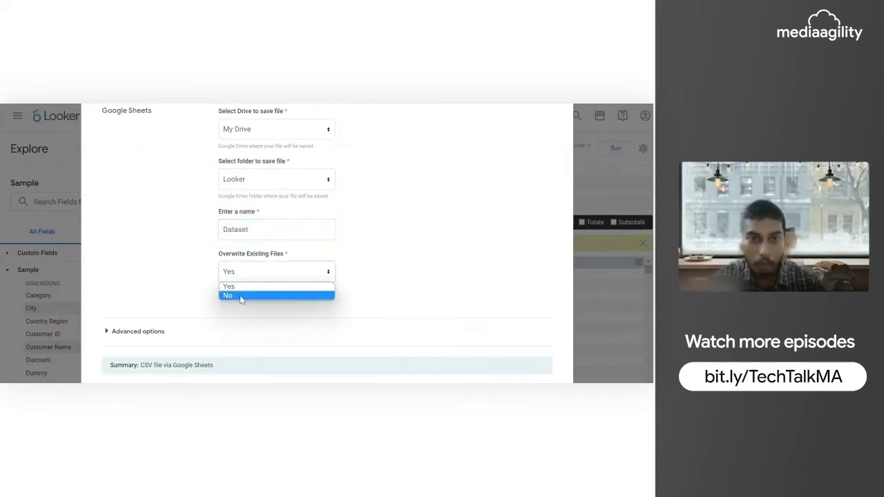
left_click(240, 295)
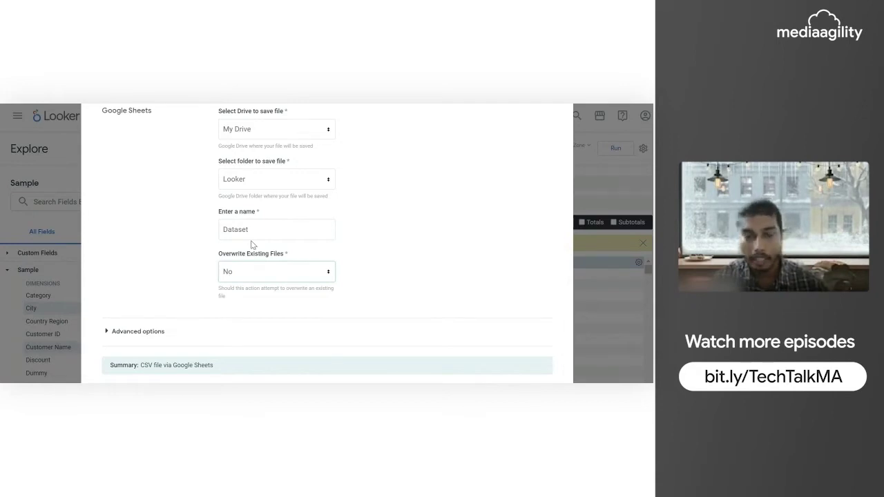
left_click(257, 272)
left_click(237, 276)
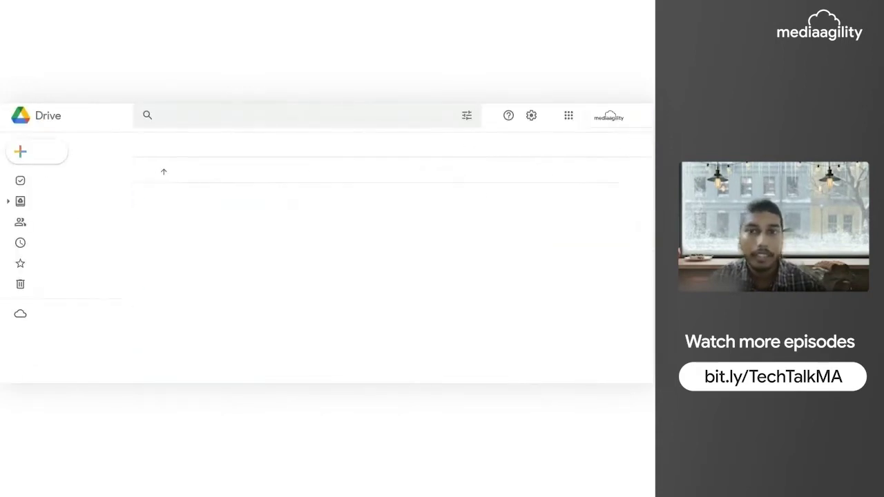
Open the Looker folder under My Drive, then open the updated Dataset.csv
left_click(156, 145)
double_click(173, 333)
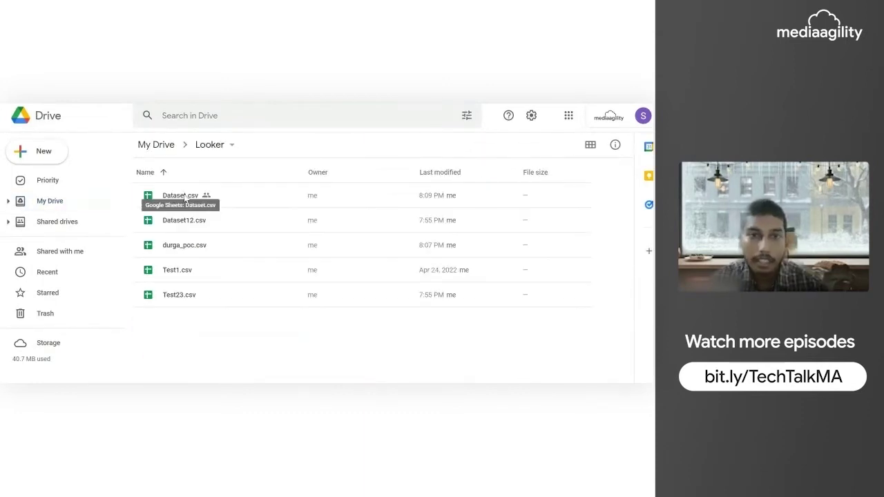
double_click(184, 198)
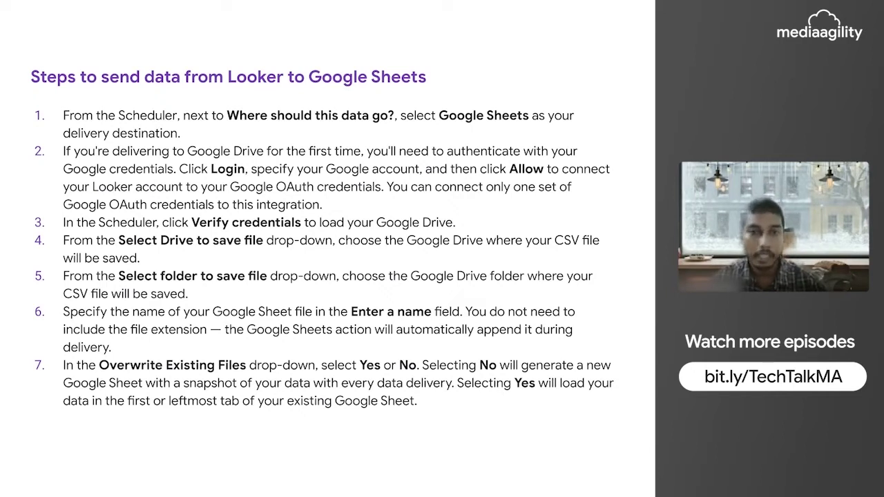
Advance the slideshow to the slide on Google Sheets with a BigQuery table
key("Right")
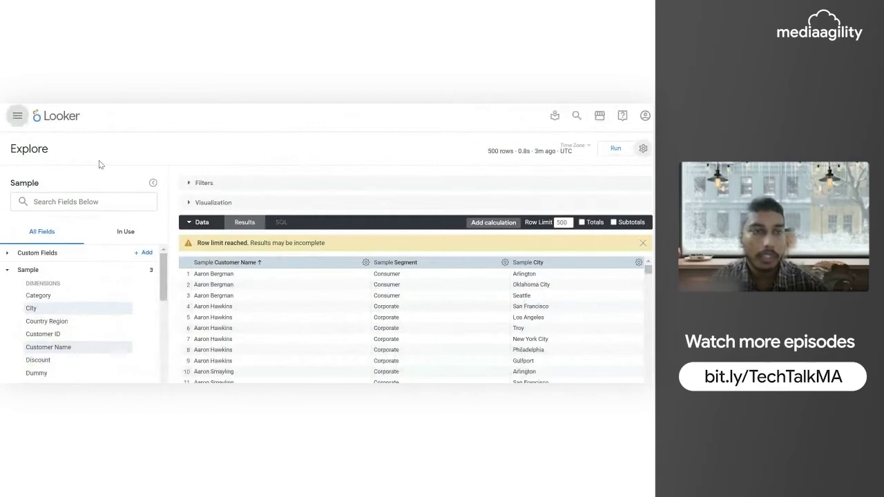
Go to Admin > Actions and scroll to the Google Cloud Storage integration
left_click(18, 116)
left_click(37, 192)
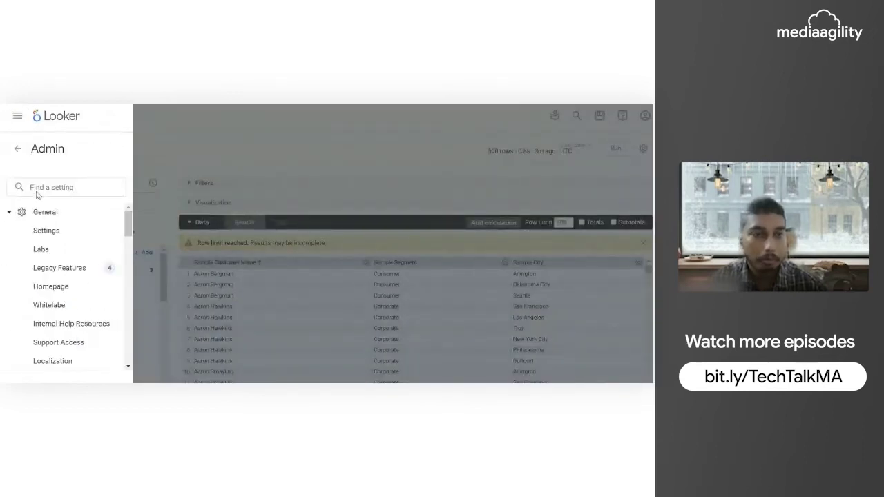
scroll(41, 252, "down", 5)
left_click(43, 244)
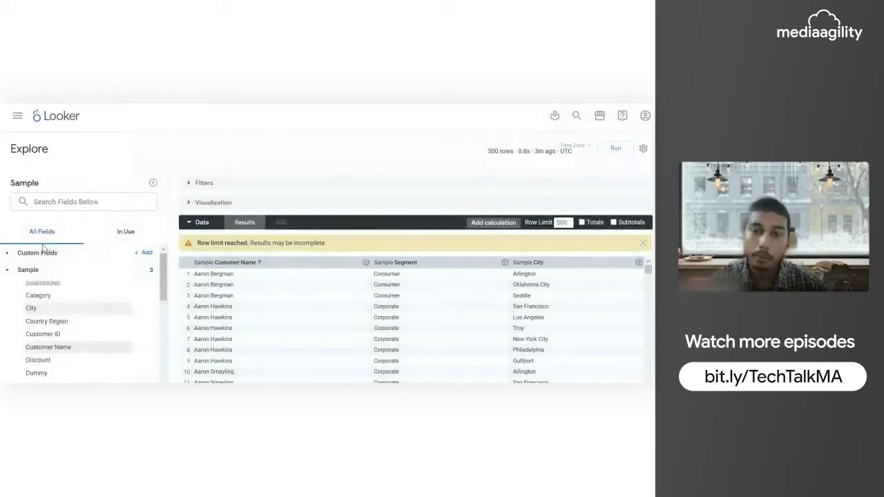
scroll(397, 242, "down", 12)
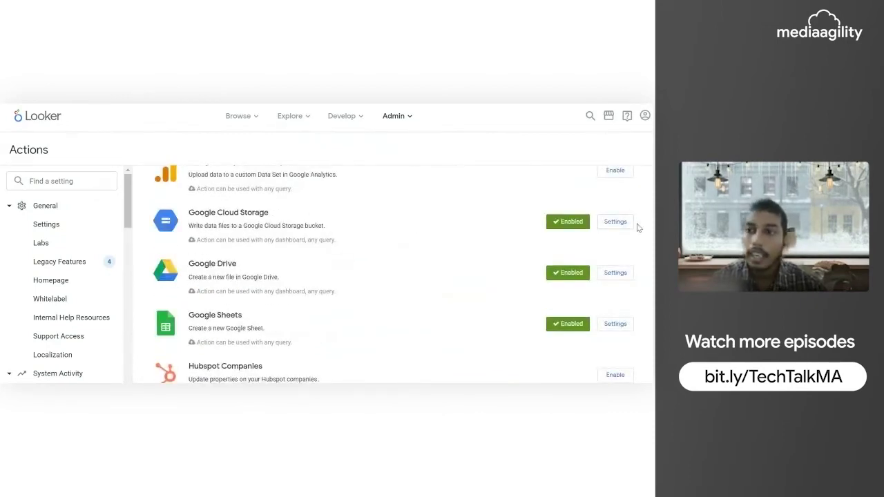
View the Google Cloud Storage action's settings and select the Client Email value
left_click(614, 222)
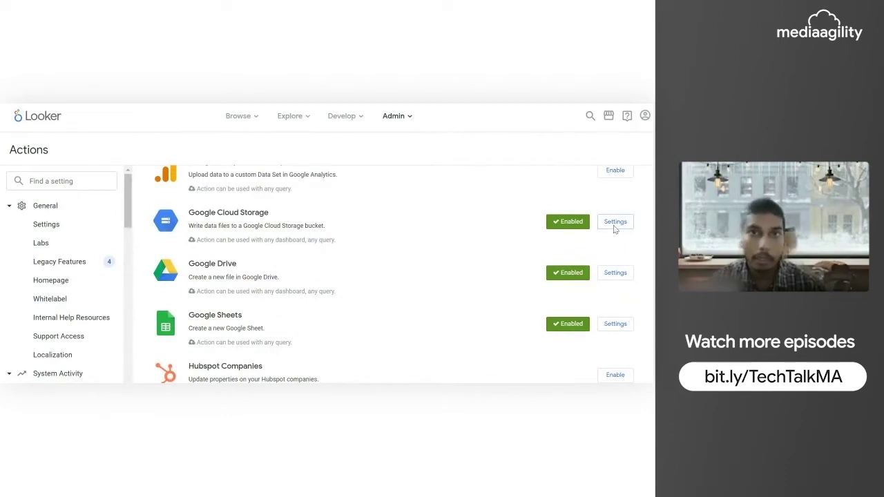
scroll(324, 214, "down", 1)
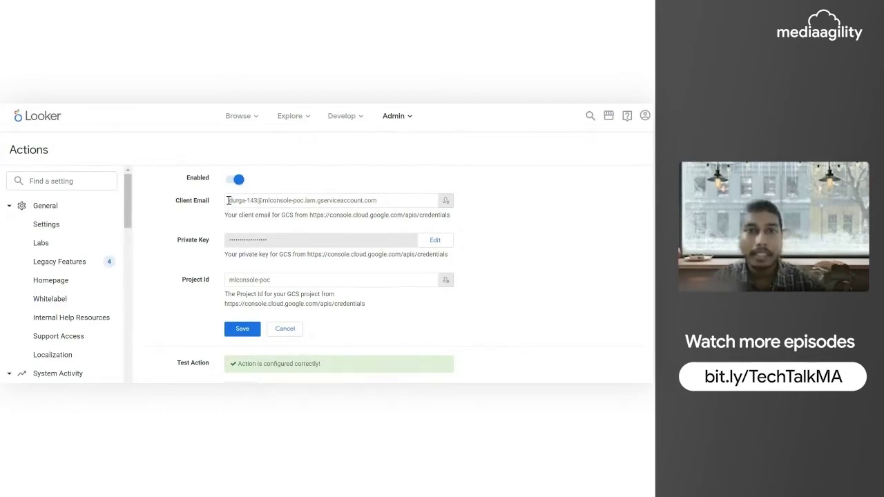
left_click_drag(228, 201, 417, 211)
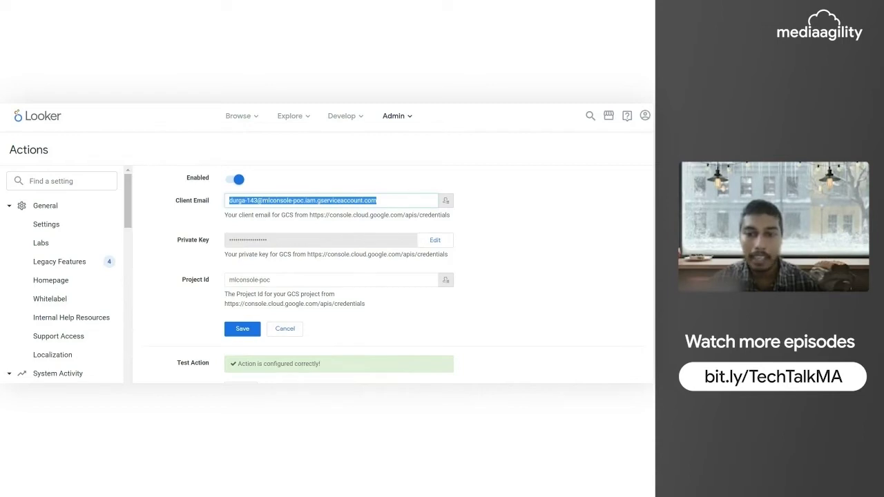
In the mlconsole-poc Notepad window, delete the extra table-name line
left_click(434, 391)
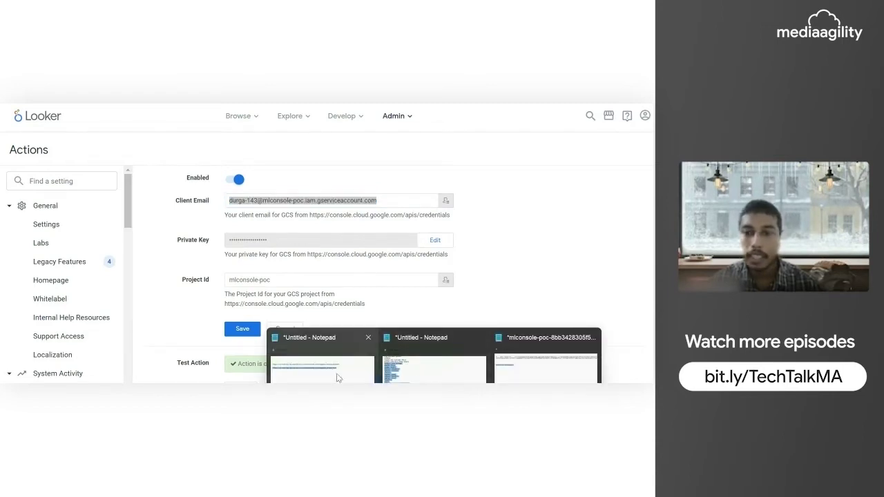
left_click(524, 370)
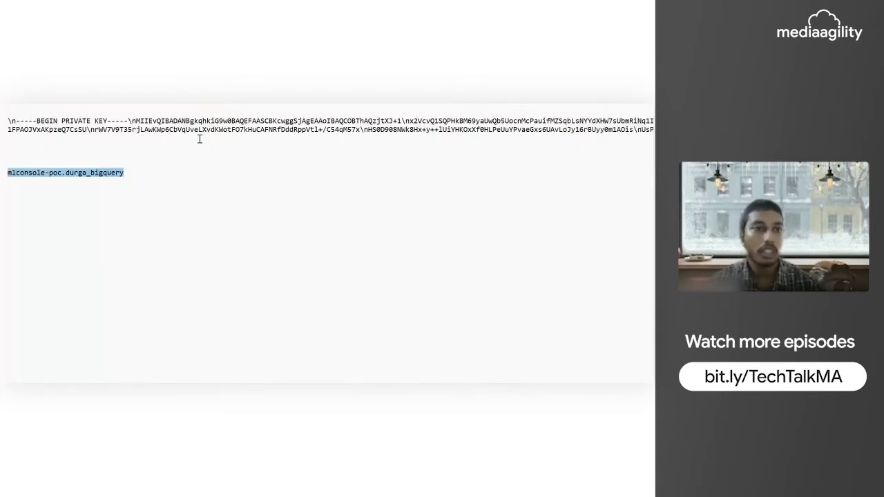
left_click(138, 172)
left_click_drag(138, 172, 1, 168)
key("Delete")
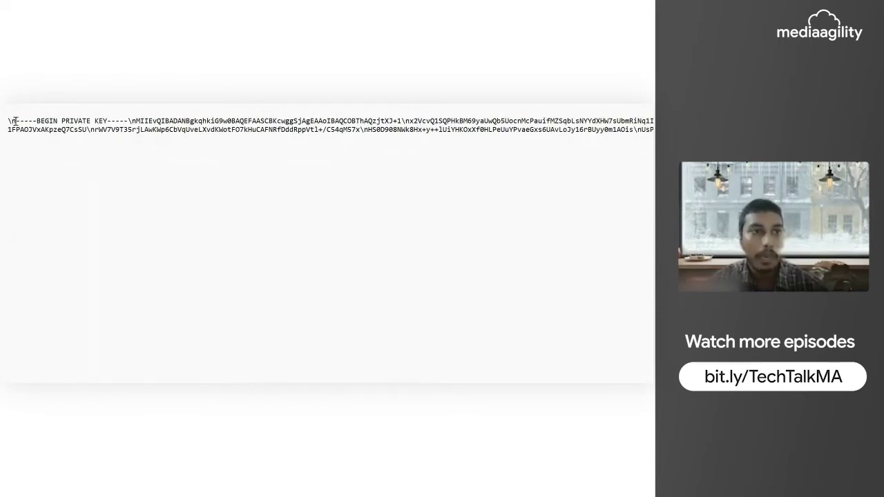
Fix the stray characters before the key header, then select the whole private key
left_click_drag(15, 121, 2, 123)
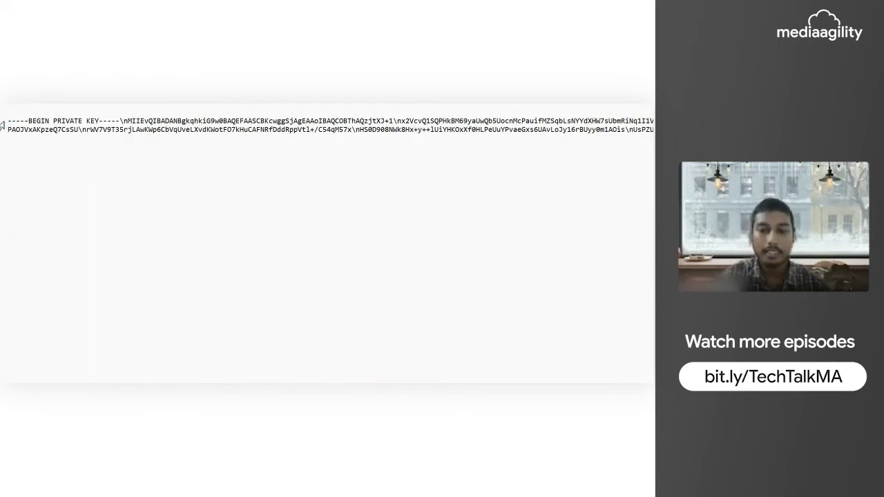
key("Delete")
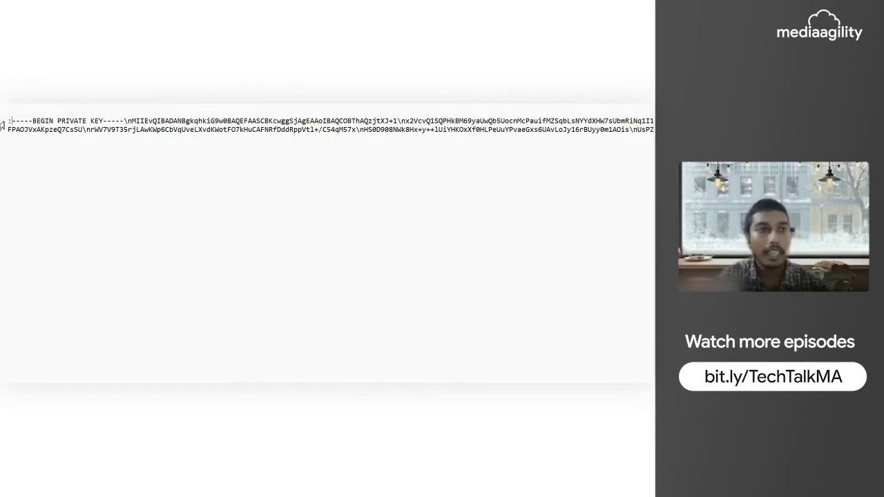
key("Delete")
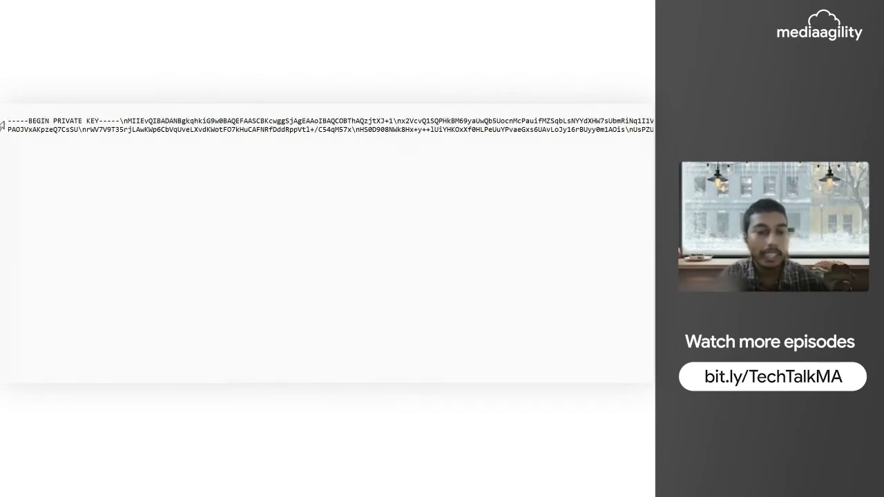
type("\\n")
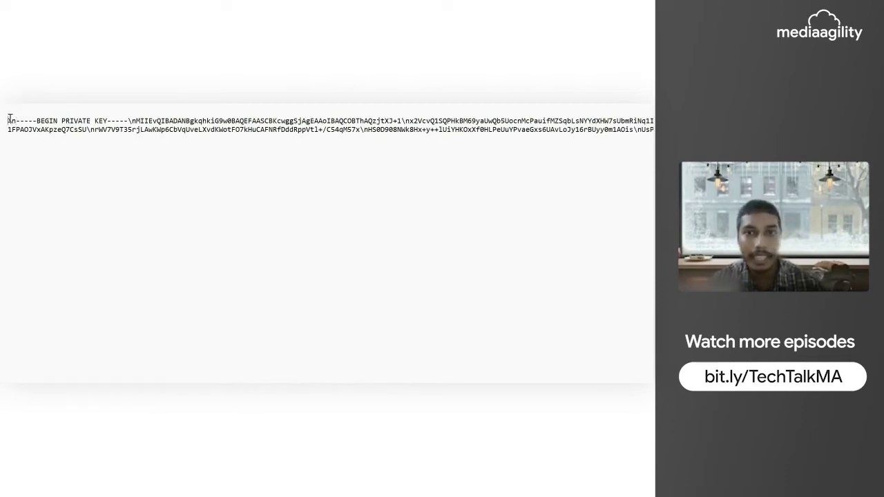
left_click_drag(8, 121, 62, 144)
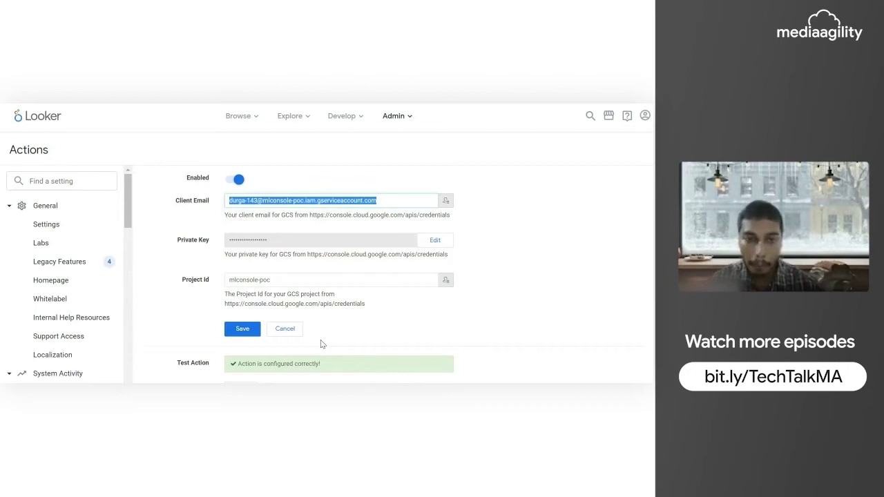
Scroll up and down through the Google Cloud Storage action settings to review them
scroll(304, 325, "up", 1)
scroll(293, 301, "down", 1)
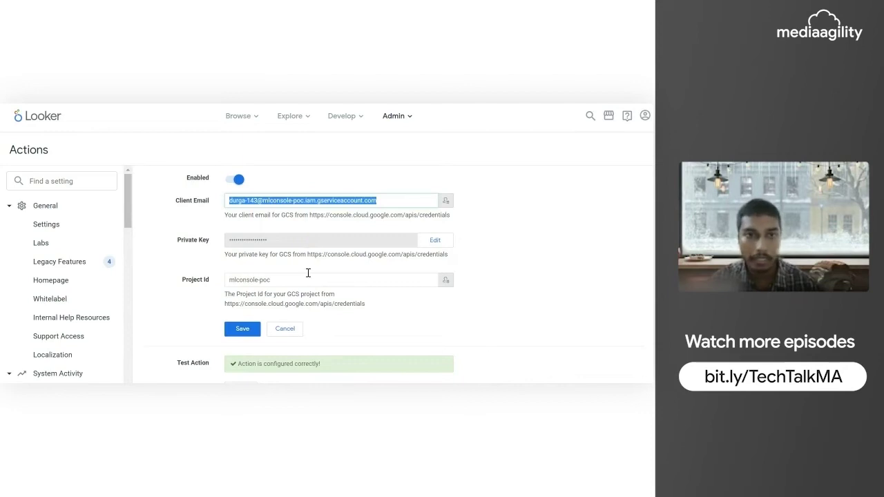
scroll(308, 273, "up", 1)
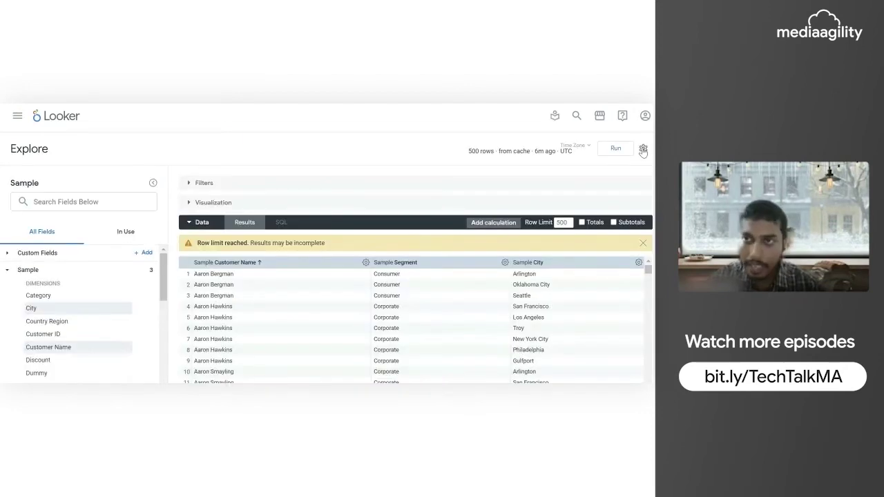
Send the Explore query results with Google Cloud Storage as the destination
left_click(643, 150)
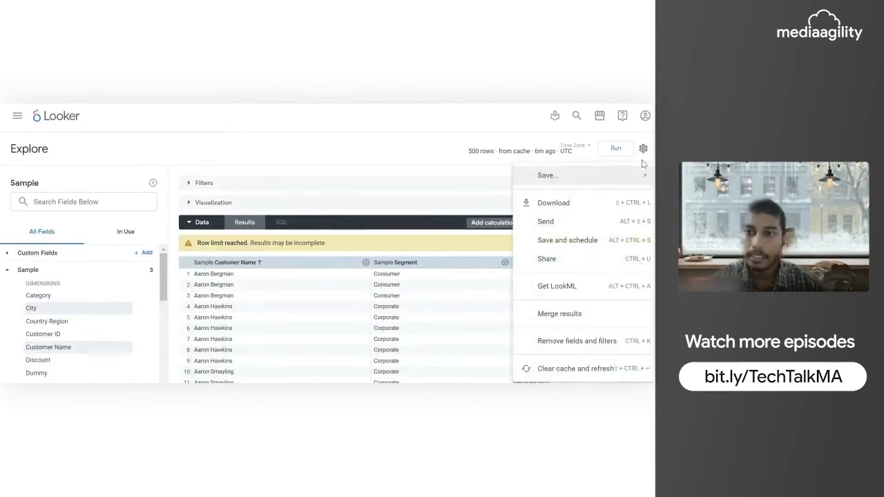
left_click(545, 222)
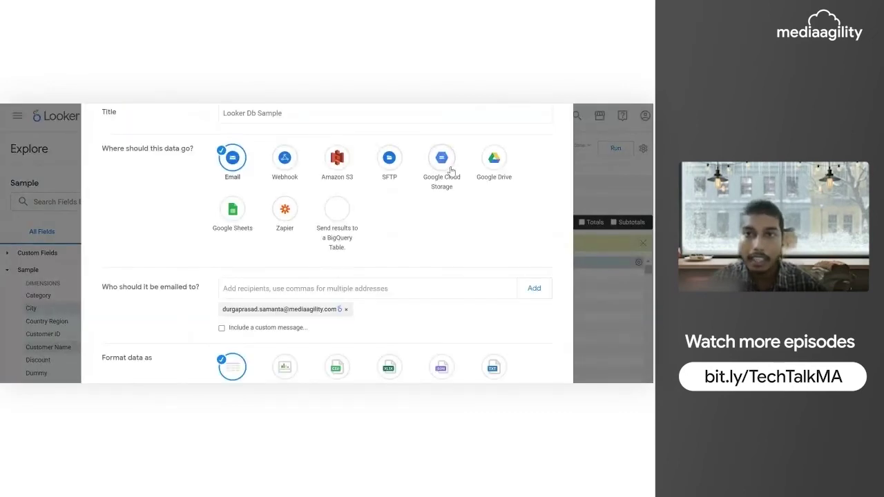
left_click(450, 170)
scroll(276, 207, "down", 2)
Choose the durga_poc_action bucket and name the CSV file 'durga_gcs'
left_click(259, 184)
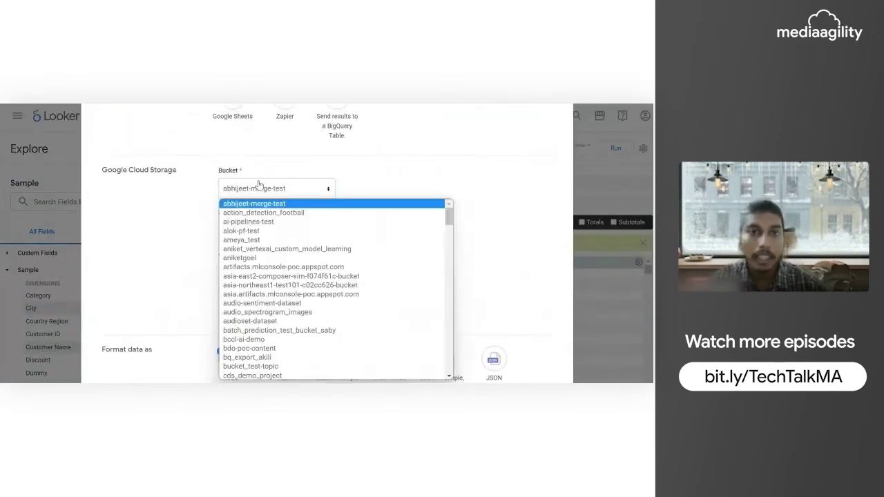
scroll(253, 291, "down", 10)
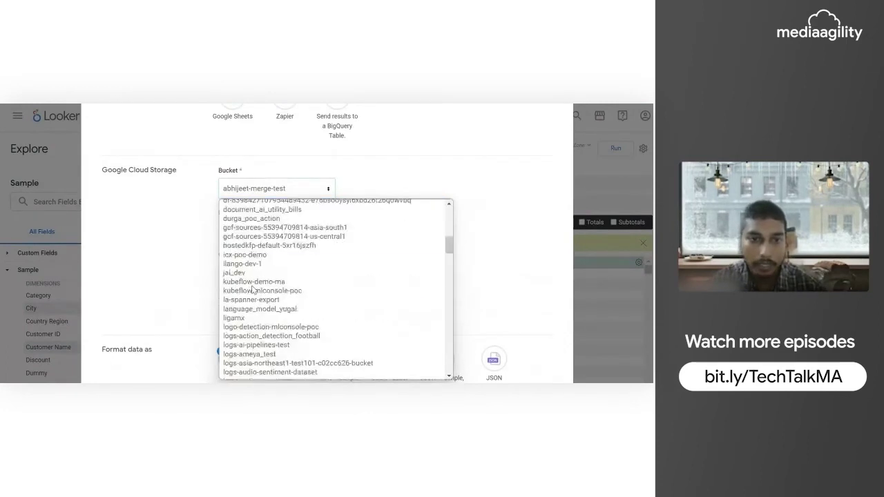
left_click(251, 216)
left_click(248, 235)
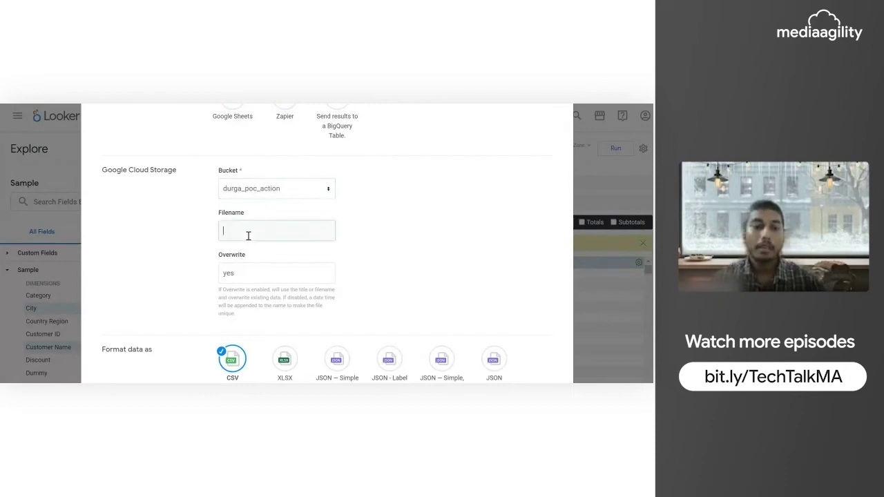
type("durga_gcs")
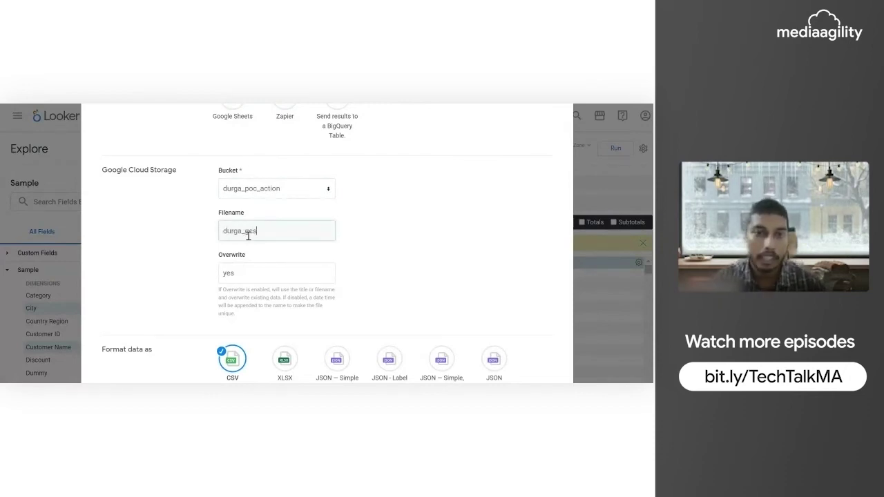
scroll(248, 235, "down", 3)
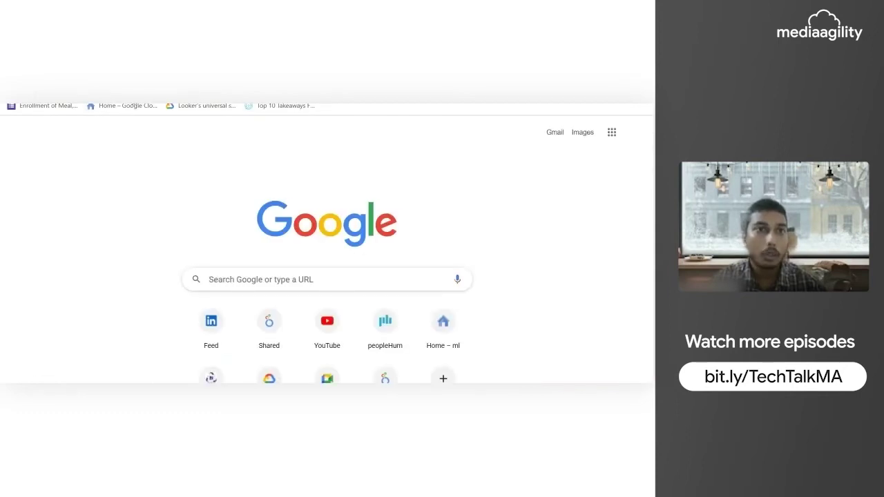
Open the Google Cloud Console dashboard from the Google Cloud bookmark
right_click(127, 107)
left_click(173, 117)
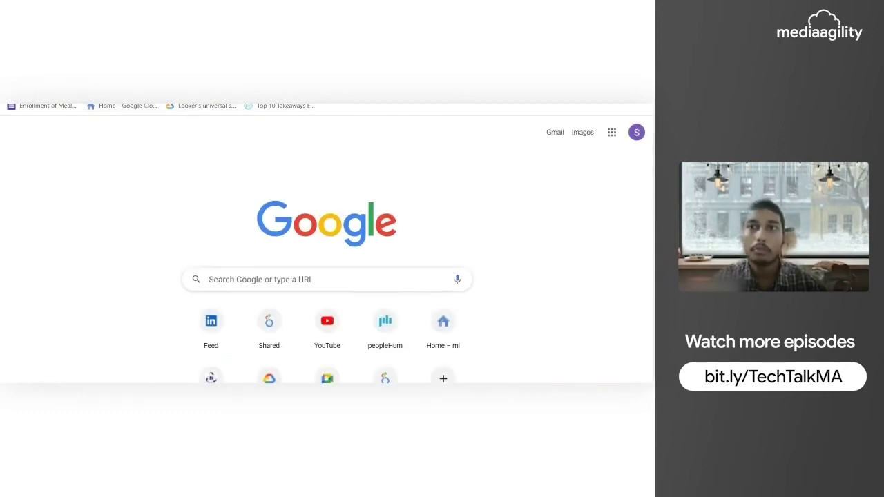
key("ctrl+Tab")
Open the destination bucket in the Cloud Storage browser to check its files, then advance the slide
left_click(17, 111)
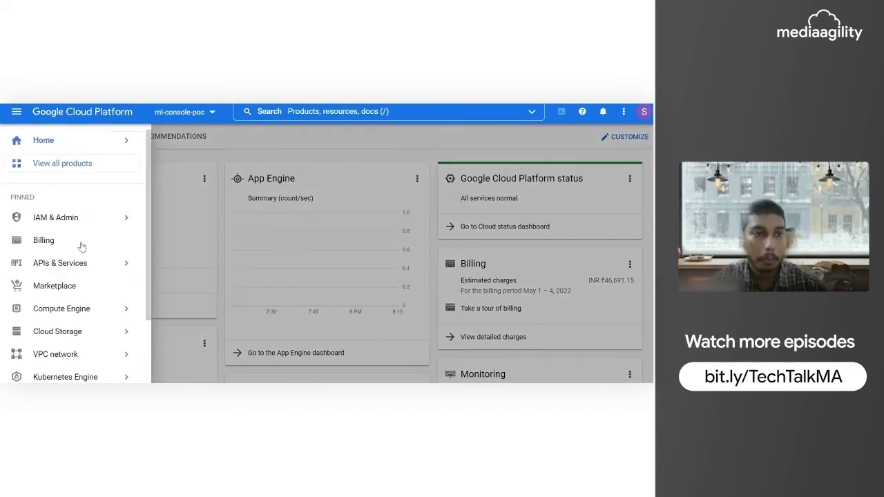
scroll(87, 262, "down", 1)
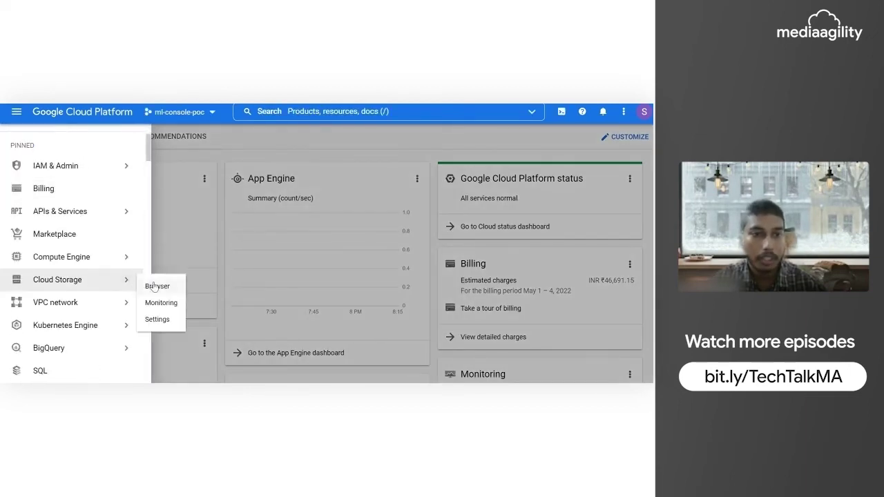
left_click(157, 286)
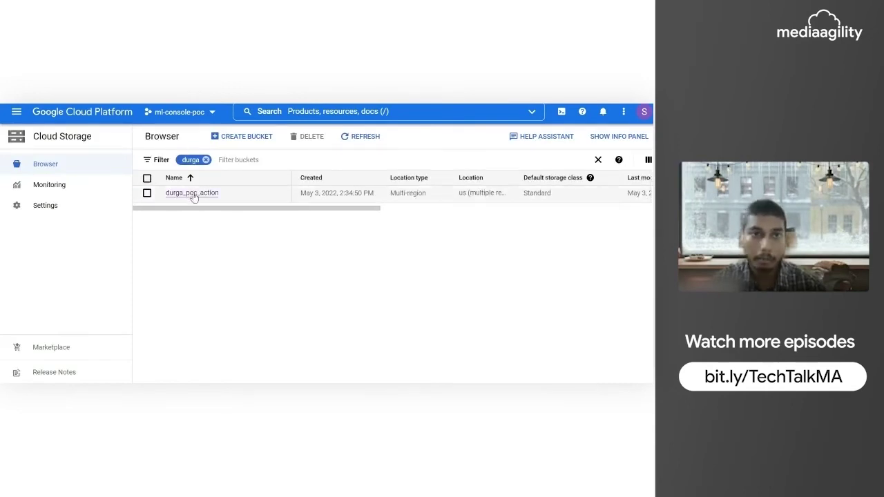
left_click(192, 193)
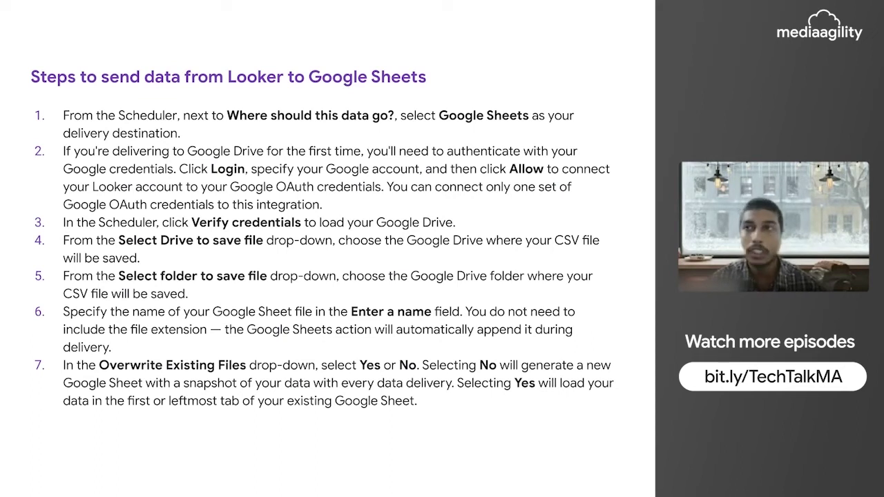
key("Right")
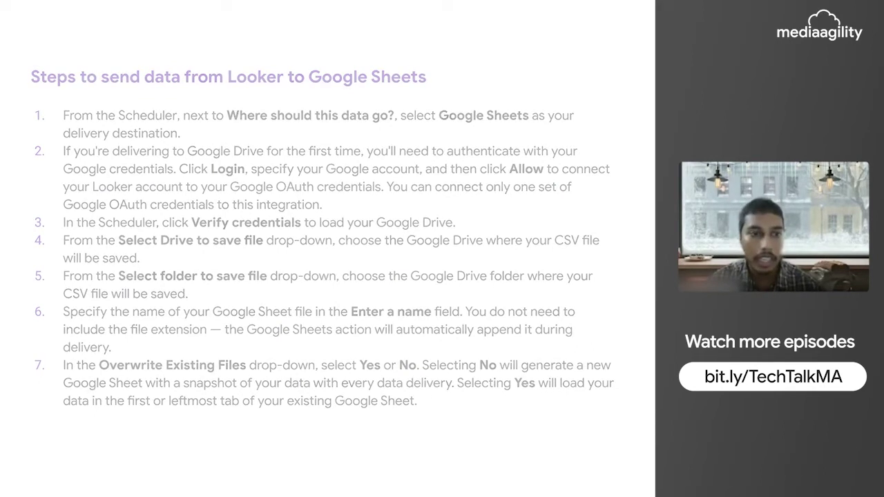